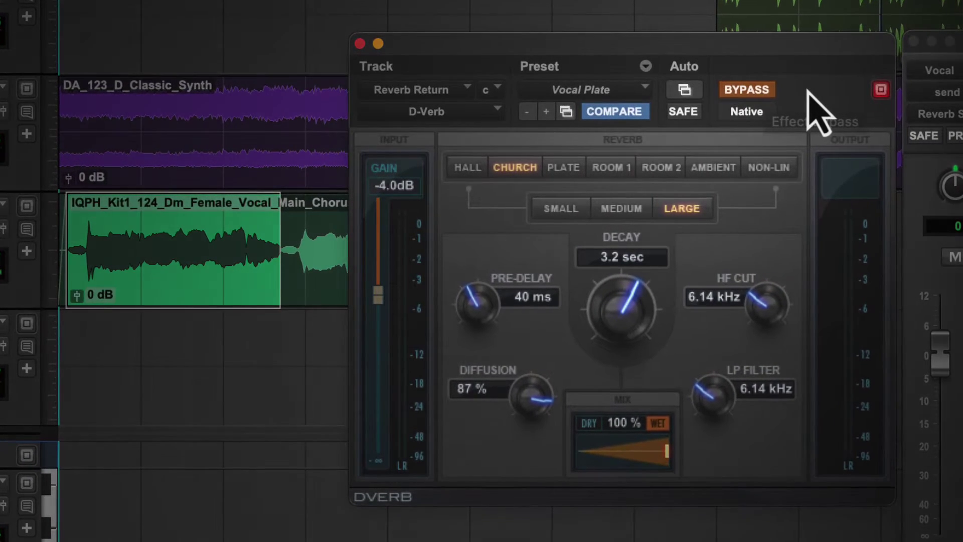
Step: Play the vocal without reverb, then un-bypass D-Verb so its Hall reverb is heard
{"action": "key", "text": "space"}
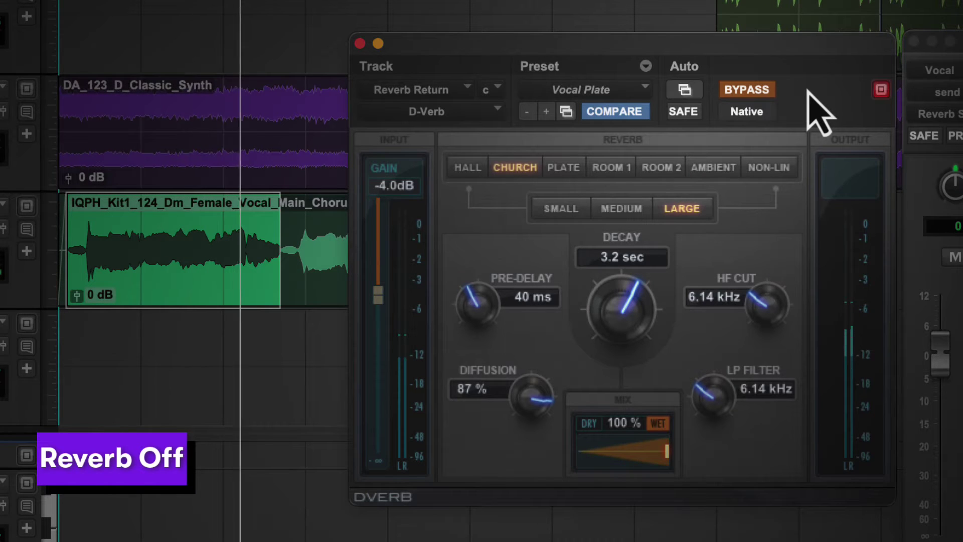
{"action": "left_click", "coordinate": [768, 93]}
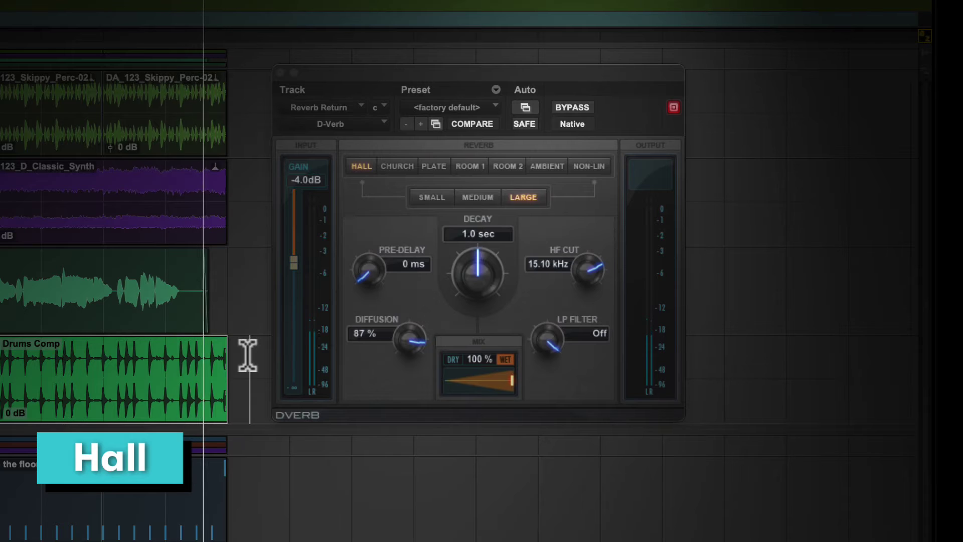
Step: Set D-Verb to Room 1 with Small size and select the Drums Comp clip
{"action": "left_click", "coordinate": [249, 356]}
{"action": "left_click", "coordinate": [472, 168]}
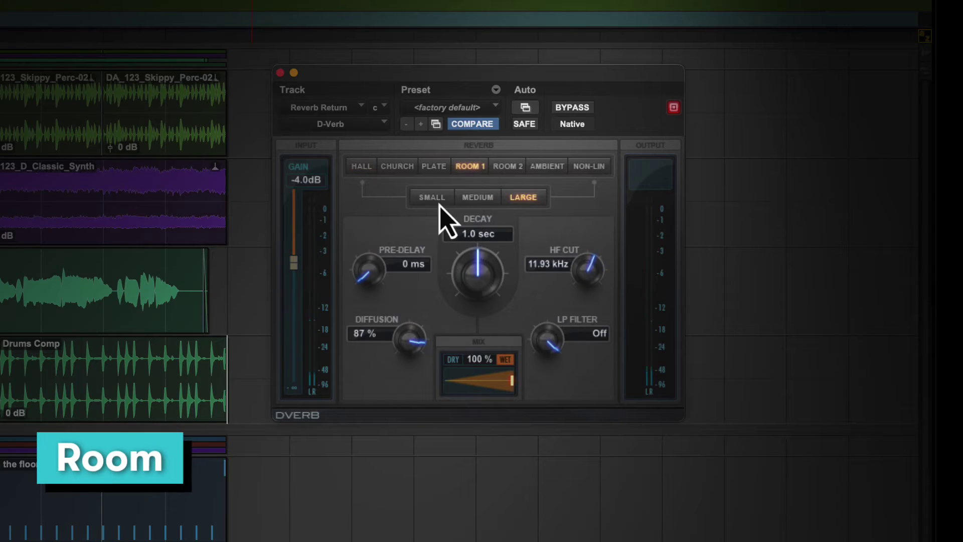
{"action": "left_click", "coordinate": [429, 196]}
{"action": "left_click", "coordinate": [207, 407]}
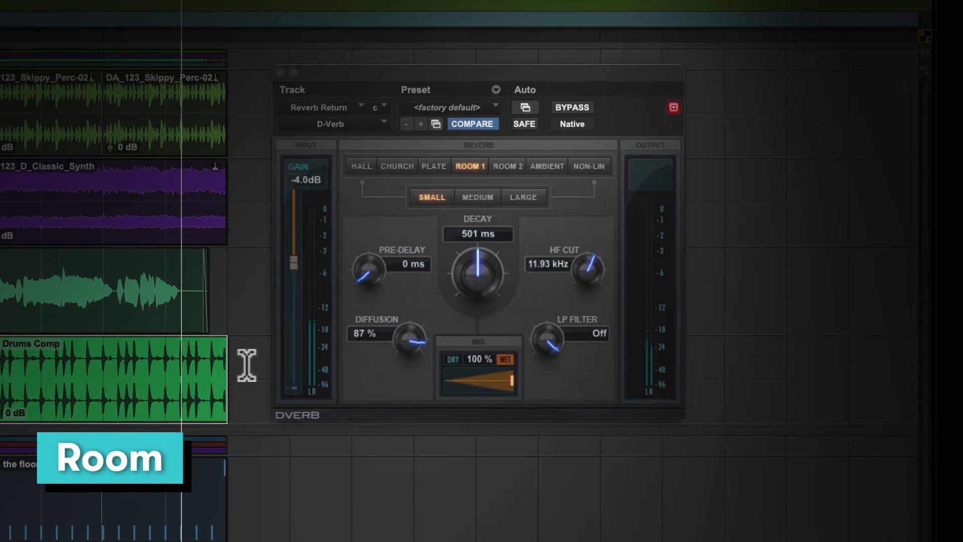
Step: Switch D-Verb to Plate with Medium size and play the Drums Comp clip again
{"action": "left_click", "coordinate": [247, 365]}
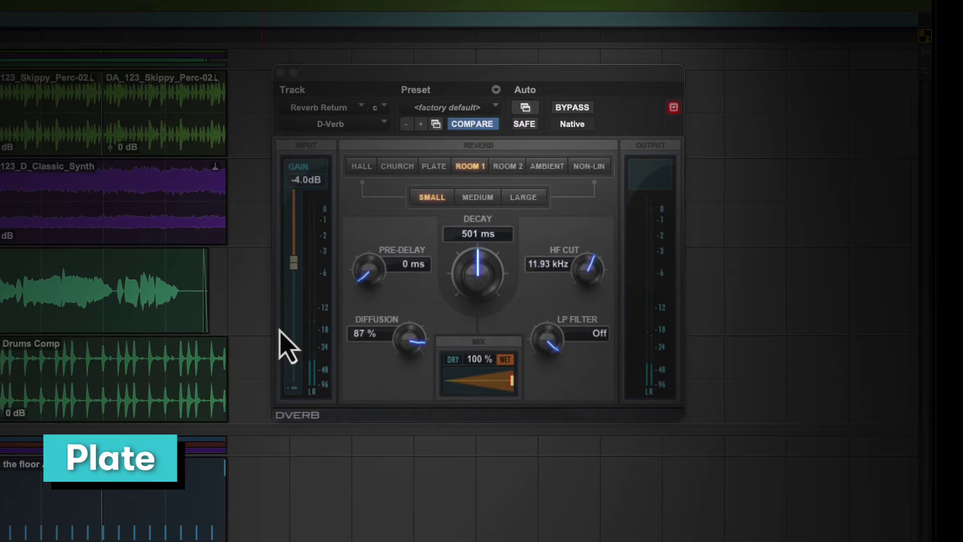
{"action": "left_click", "coordinate": [429, 170]}
{"action": "left_click", "coordinate": [468, 198]}
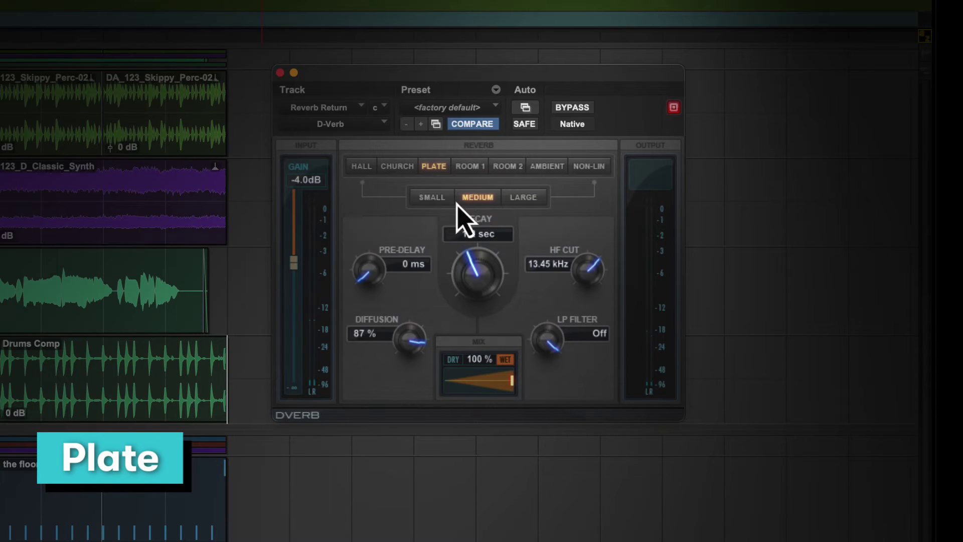
{"action": "left_click", "coordinate": [182, 415]}
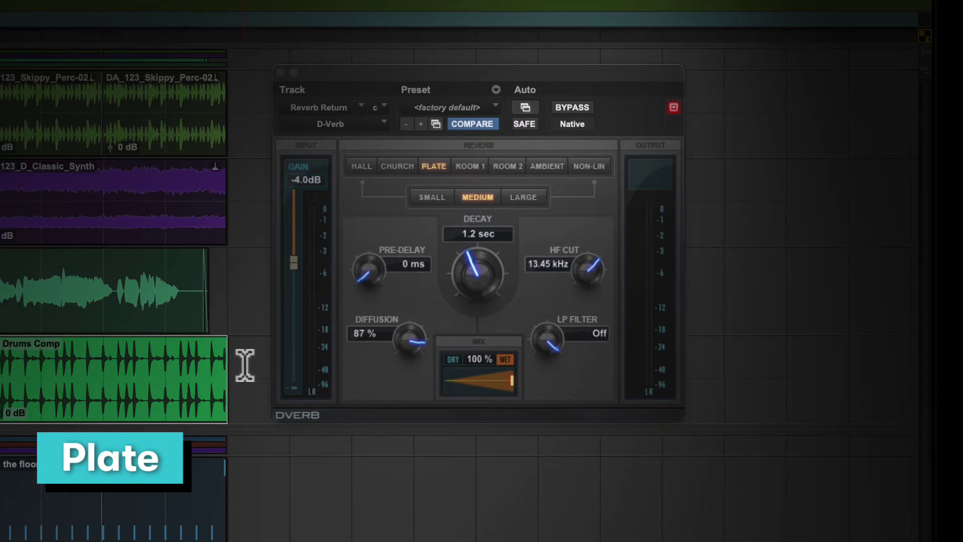
{"action": "key", "text": "space"}
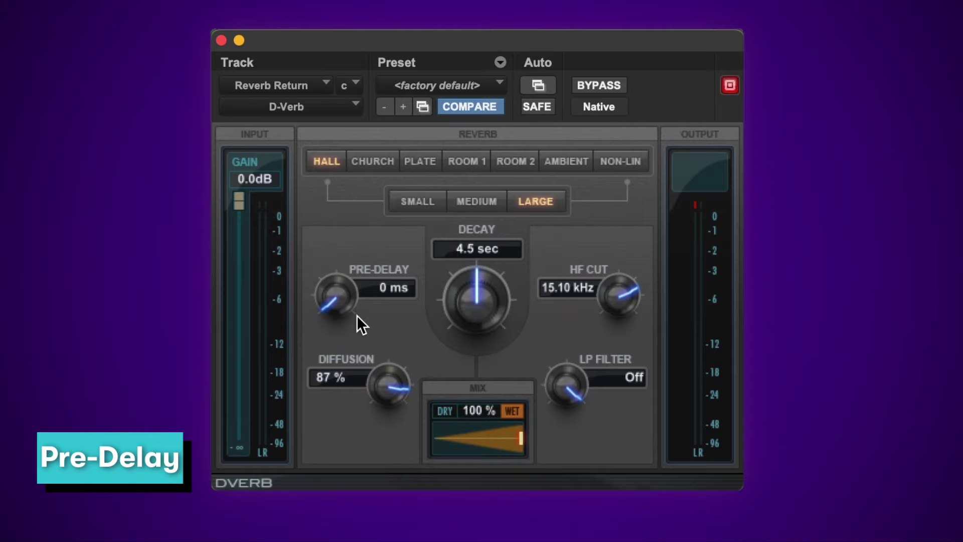
Step: During playback, sweep D-Verb pre-delay from 0 ms past 200 ms, then down to 40 ms
{"action": "key", "text": "space"}
{"action": "left_click_drag", "start_coordinate": [333, 302], "coordinate": [330, 270]}
{"action": "left_click_drag", "start_coordinate": [329, 223], "coordinate": [333, 115]}
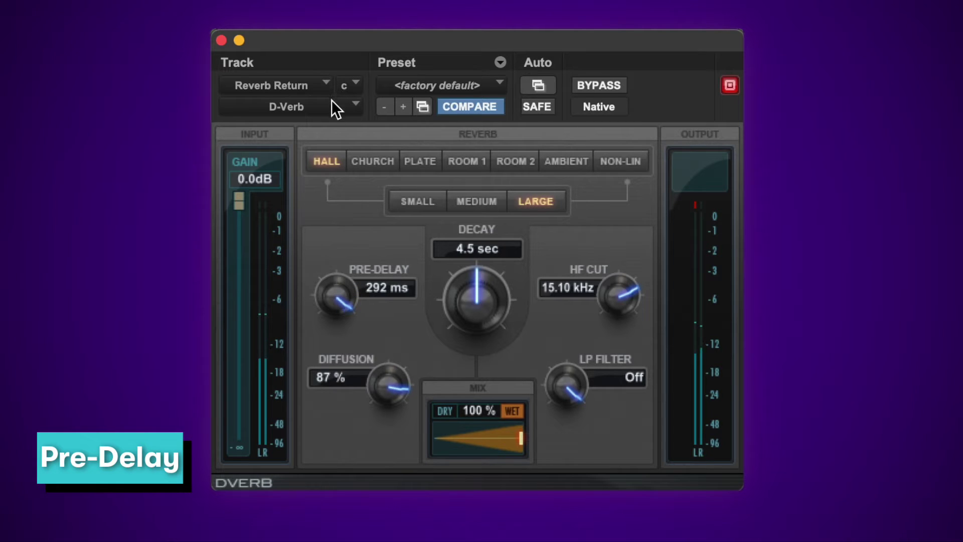
{"action": "left_click_drag", "start_coordinate": [339, 181], "coordinate": [339, 377]}
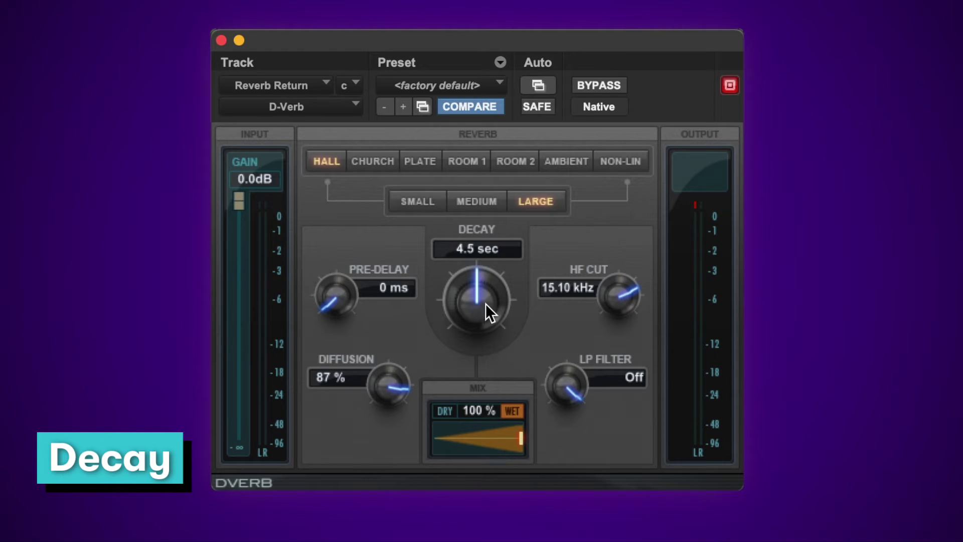
Step: Lengthen D-Verb decay beyond 7 seconds, then shorten it to about 400 ms
{"action": "left_click_drag", "start_coordinate": [486, 303], "coordinate": [480, 209]}
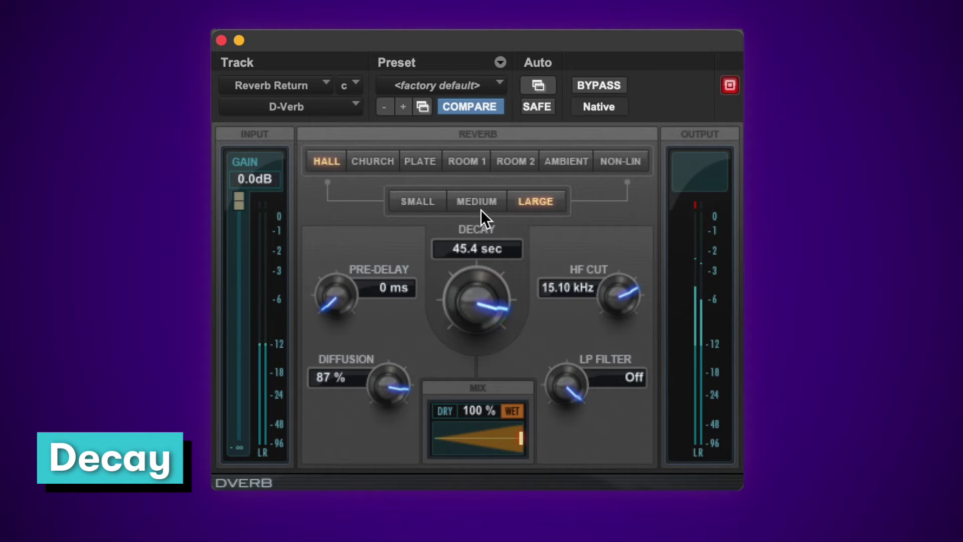
{"action": "left_click_drag", "start_coordinate": [483, 339], "coordinate": [477, 295]}
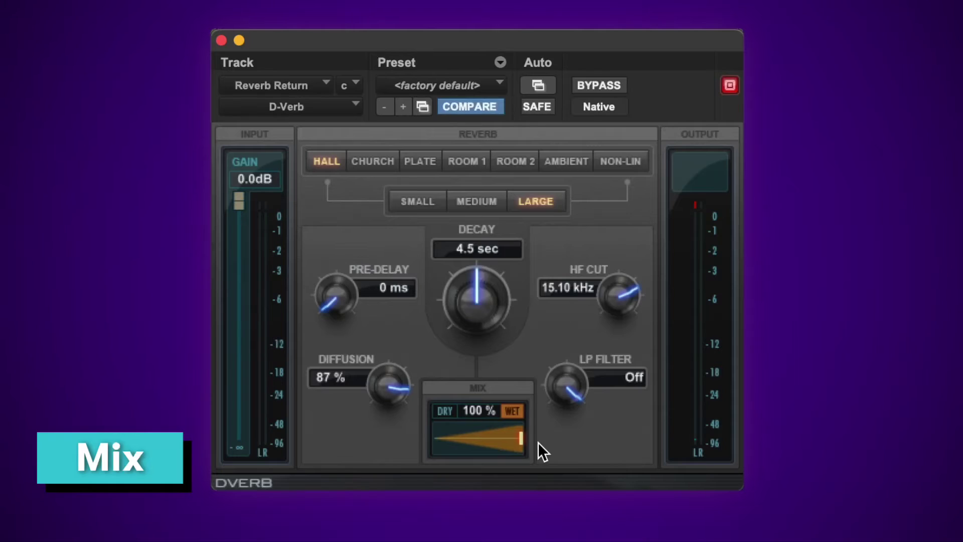
Step: Sweep the D-Verb mix from 100% wet down to 0%, then back up to 44%
{"action": "left_click_drag", "start_coordinate": [522, 440], "coordinate": [496, 441]}
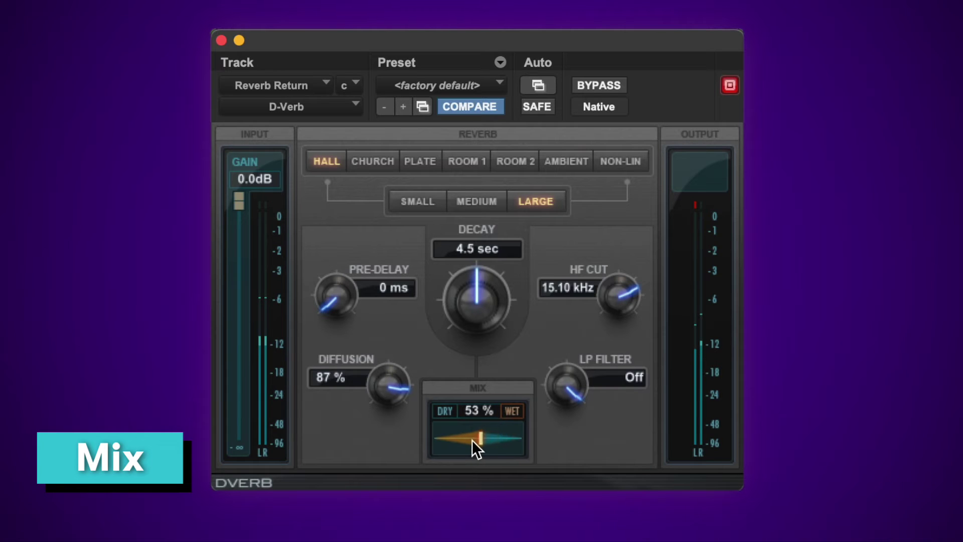
{"action": "left_click_drag", "start_coordinate": [420, 440], "coordinate": [417, 440]}
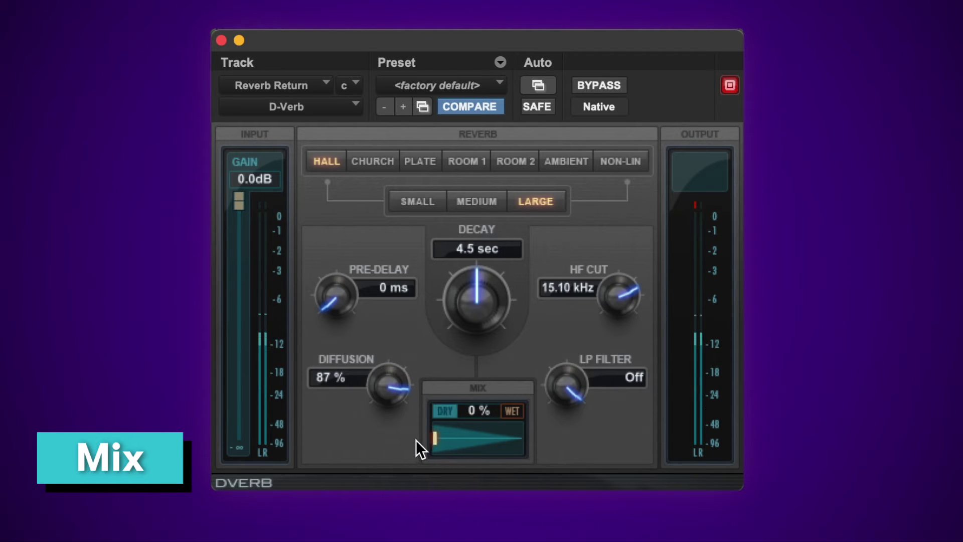
{"action": "left_click_drag", "start_coordinate": [431, 442], "coordinate": [527, 451]}
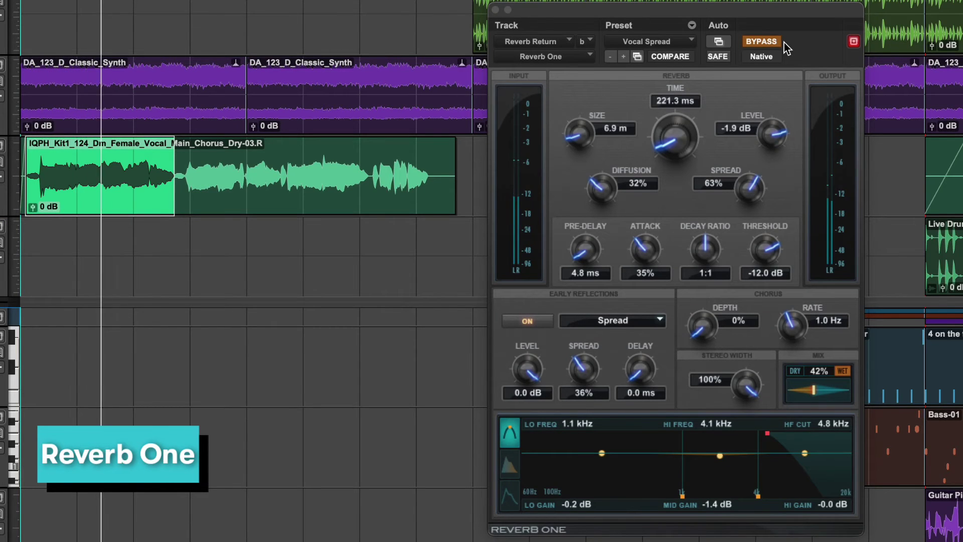
Step: Stop playback, enable Reverb One's Vocal Spread preset, and play the vocal again
{"action": "key", "text": "space"}
{"action": "left_click", "coordinate": [761, 42]}
{"action": "key", "text": "space"}
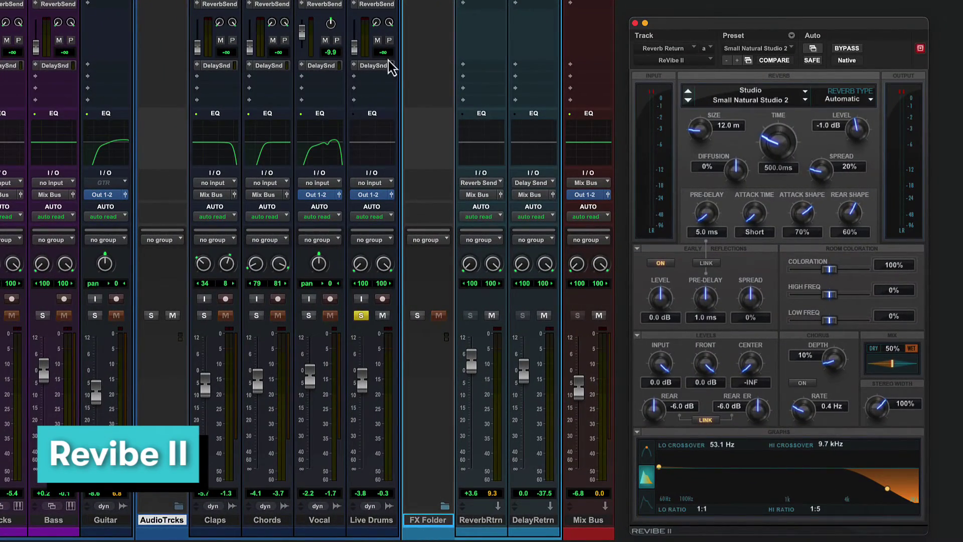
Step: While playing, raise the Live Drums reverb send and set ReVibe II's time to 963 ms
{"action": "key", "text": "space"}
{"action": "left_click_drag", "start_coordinate": [356, 42], "coordinate": [354, 29]}
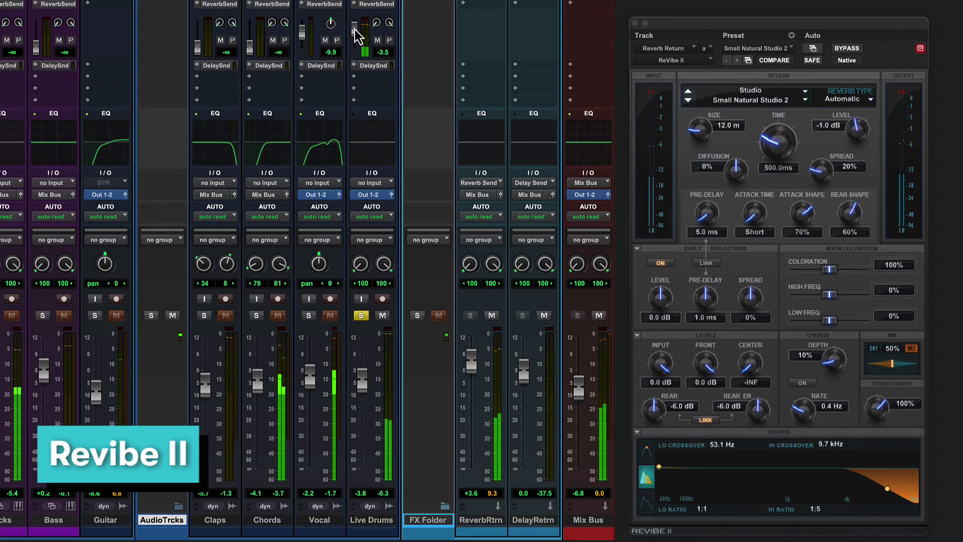
{"action": "left_click_drag", "start_coordinate": [778, 145], "coordinate": [785, 146]}
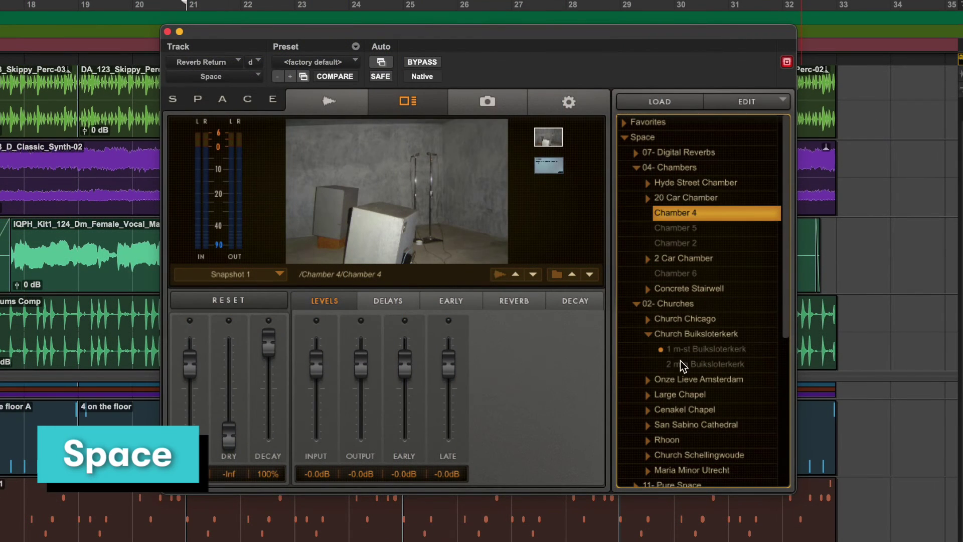
Step: Load the 1 m-st Buiksloterkerk church impulse in Space and view its interior photos
{"action": "left_click", "coordinate": [680, 349]}
{"action": "left_click", "coordinate": [549, 167]}
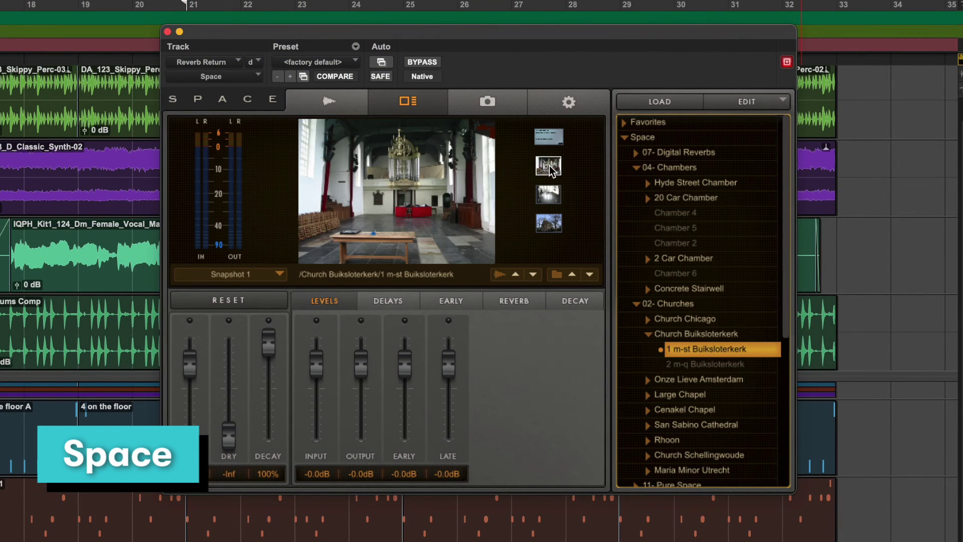
{"action": "left_click", "coordinate": [553, 193]}
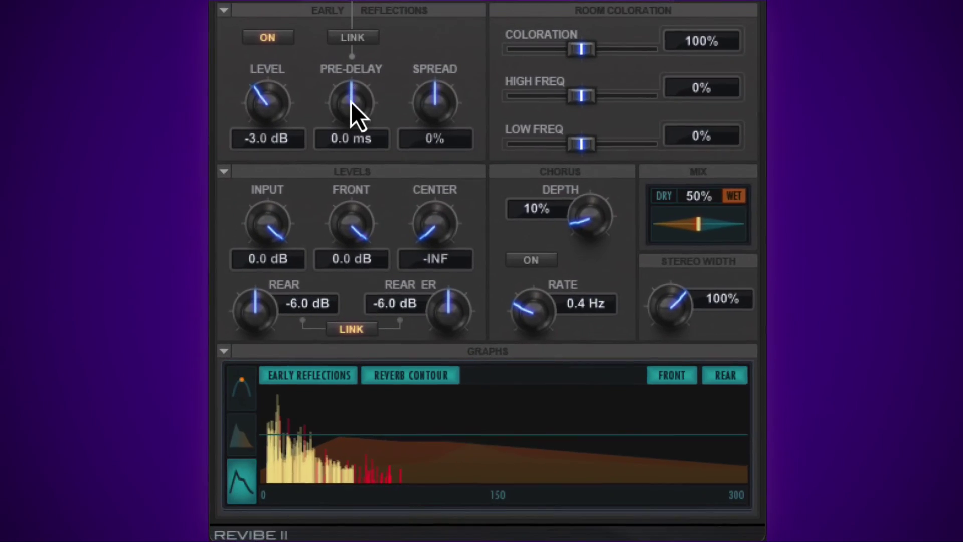
Step: Add a few milliseconds of Space pre-delay, then show the impulse waveform zoomed in
{"action": "left_click_drag", "start_coordinate": [351, 101], "coordinate": [478, 11]}
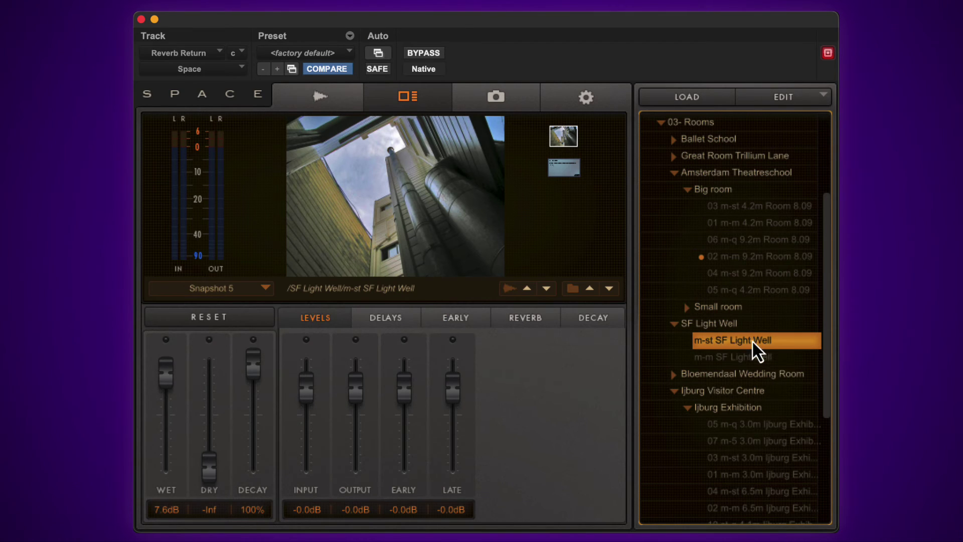
{"action": "left_click", "coordinate": [332, 101]}
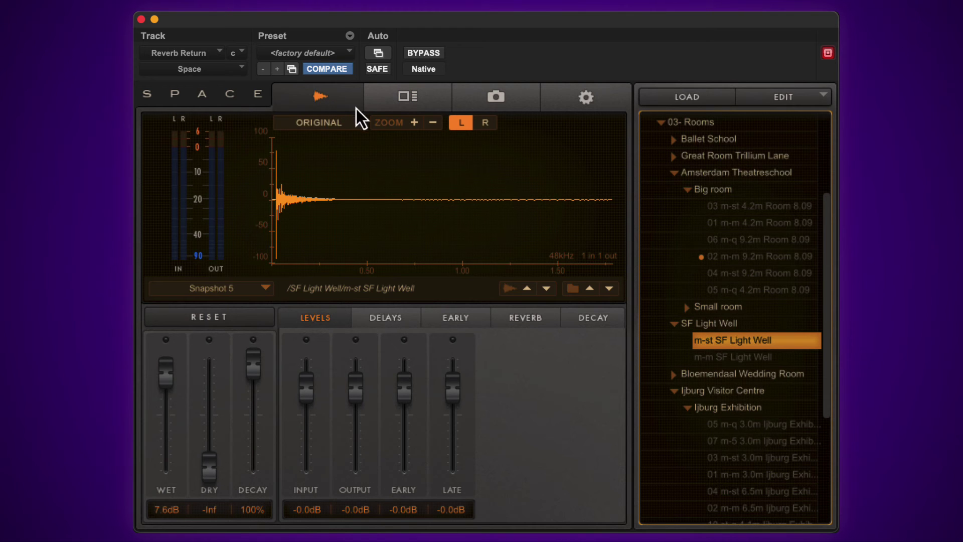
{"action": "left_click", "coordinate": [416, 123]}
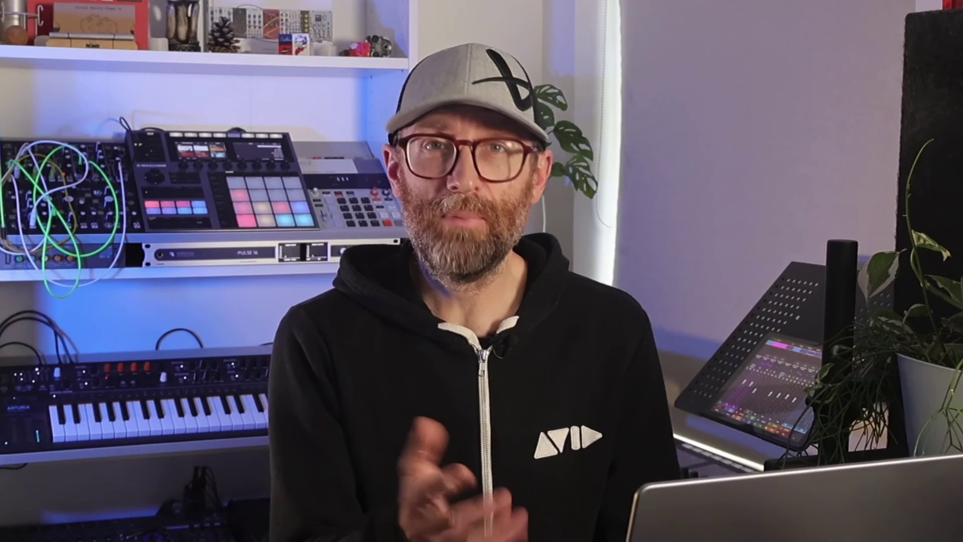